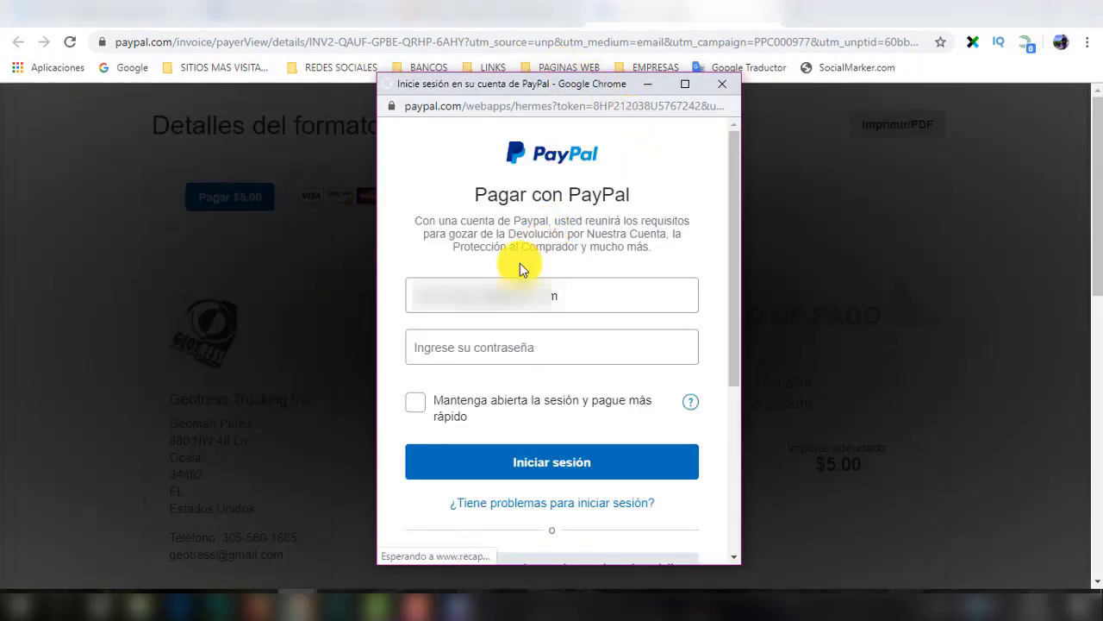
Sign in to PayPal with the account password and pay the $5.00 USD invoice from the PayPal balance.
left_click(452, 347)
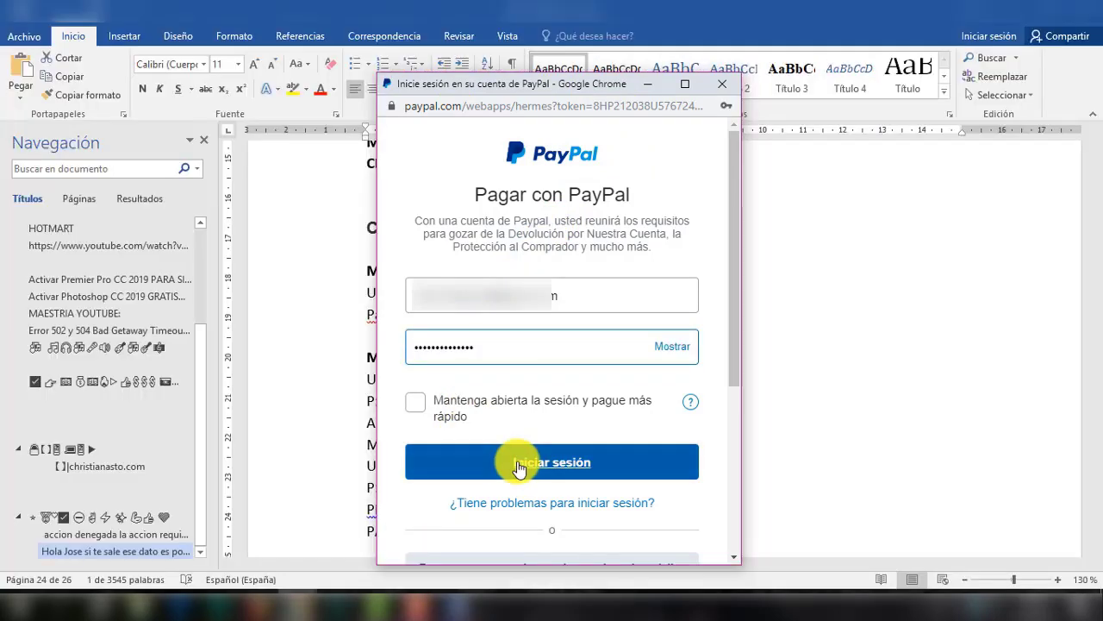
left_click(518, 466)
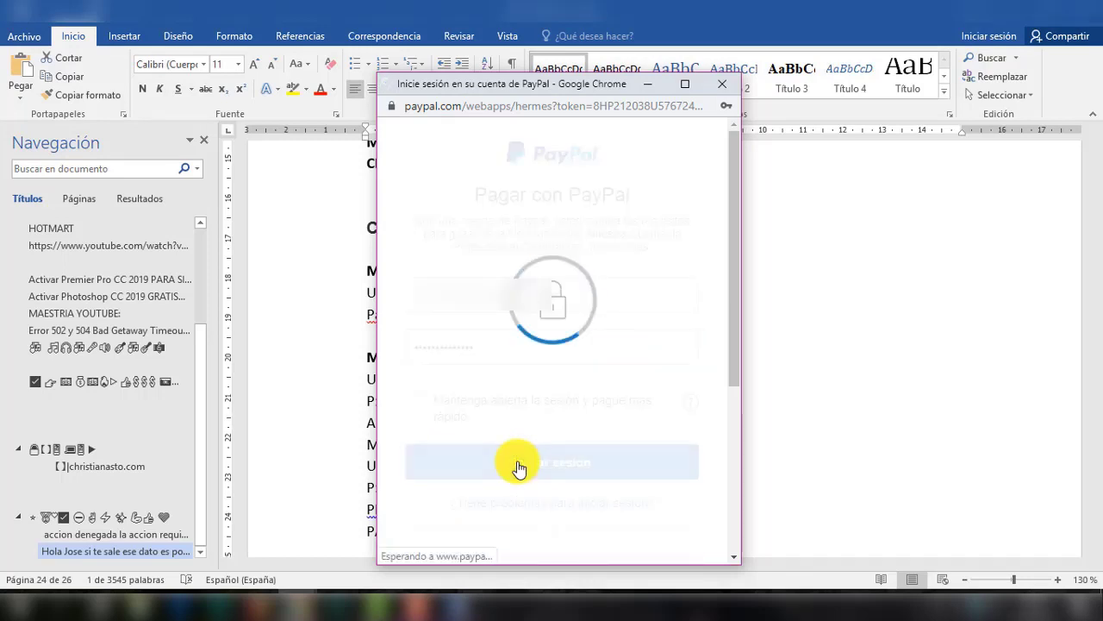
left_click(684, 87)
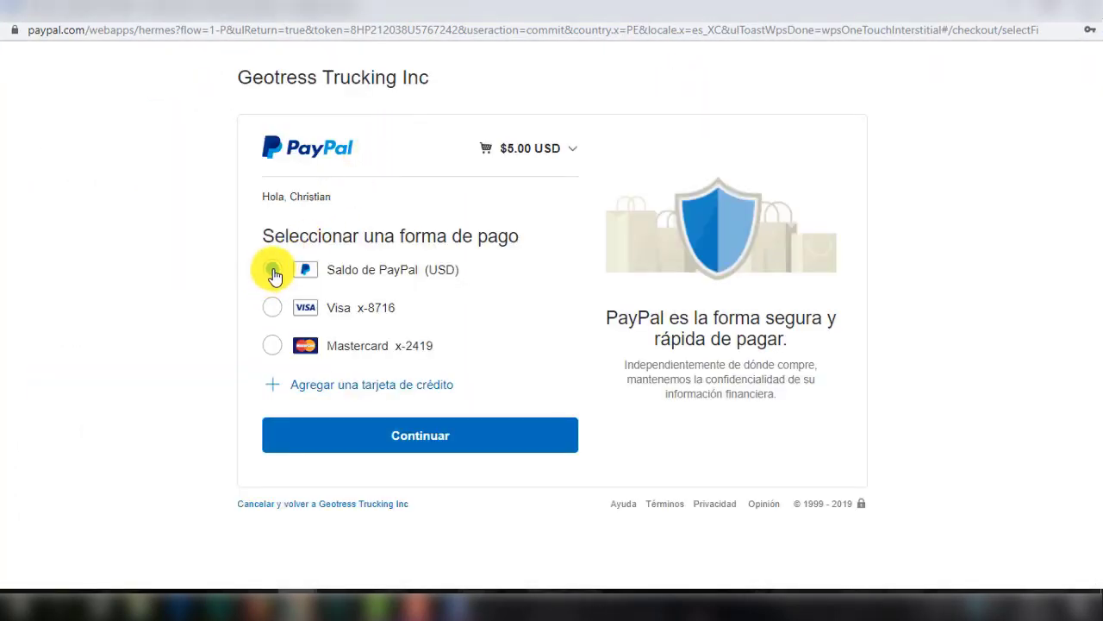
left_click(419, 436)
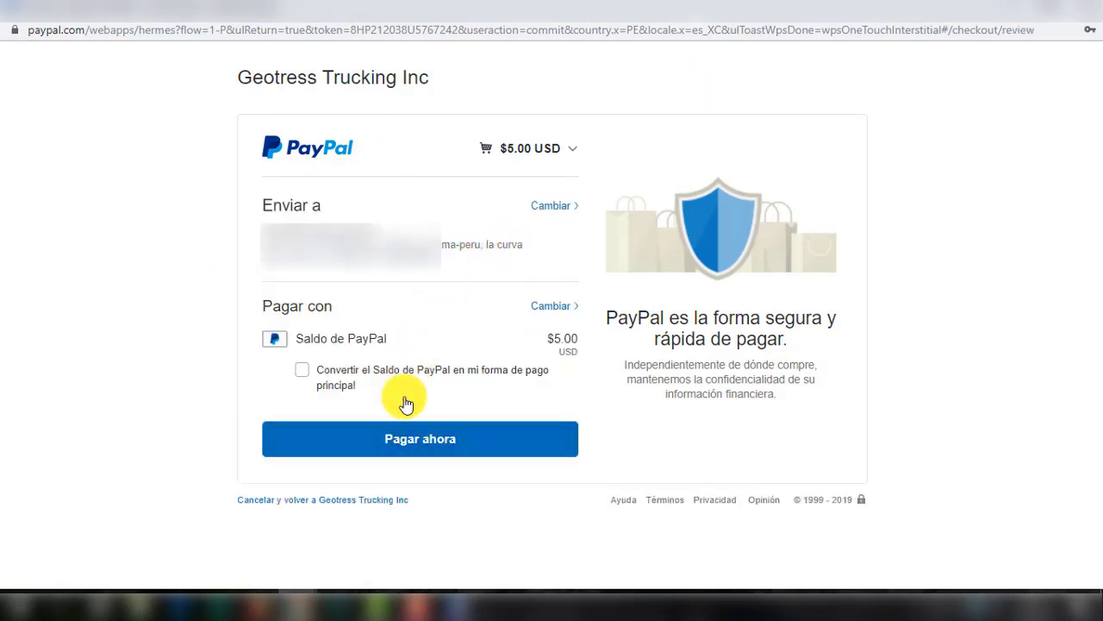
left_click(421, 442)
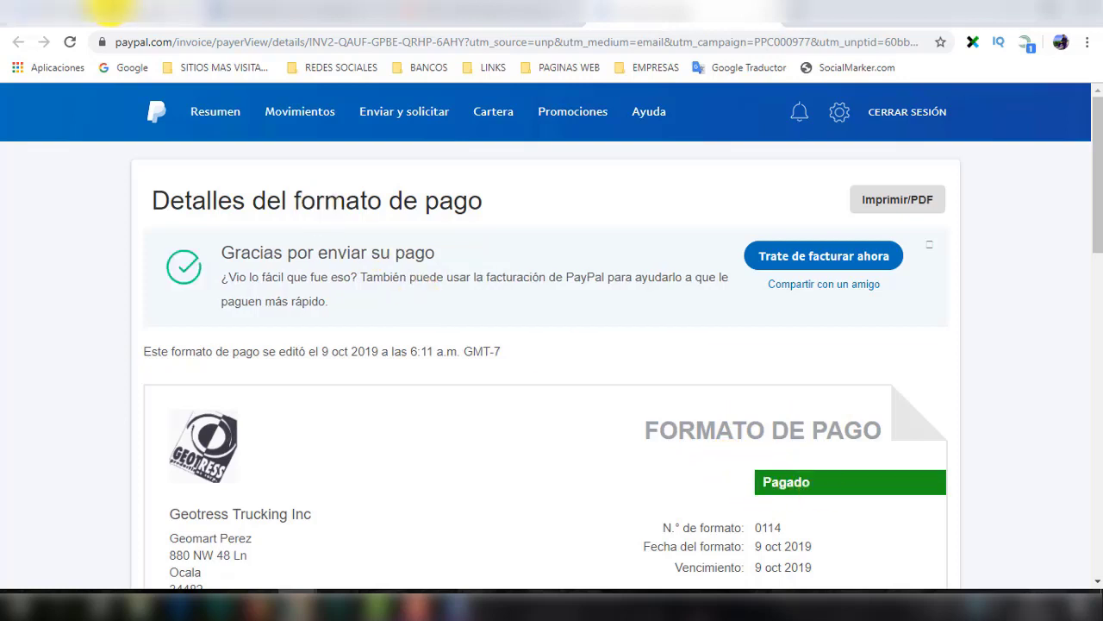
Switch to Airtm and rate the peer of the completed funding operation five stars.
left_click(108, 10)
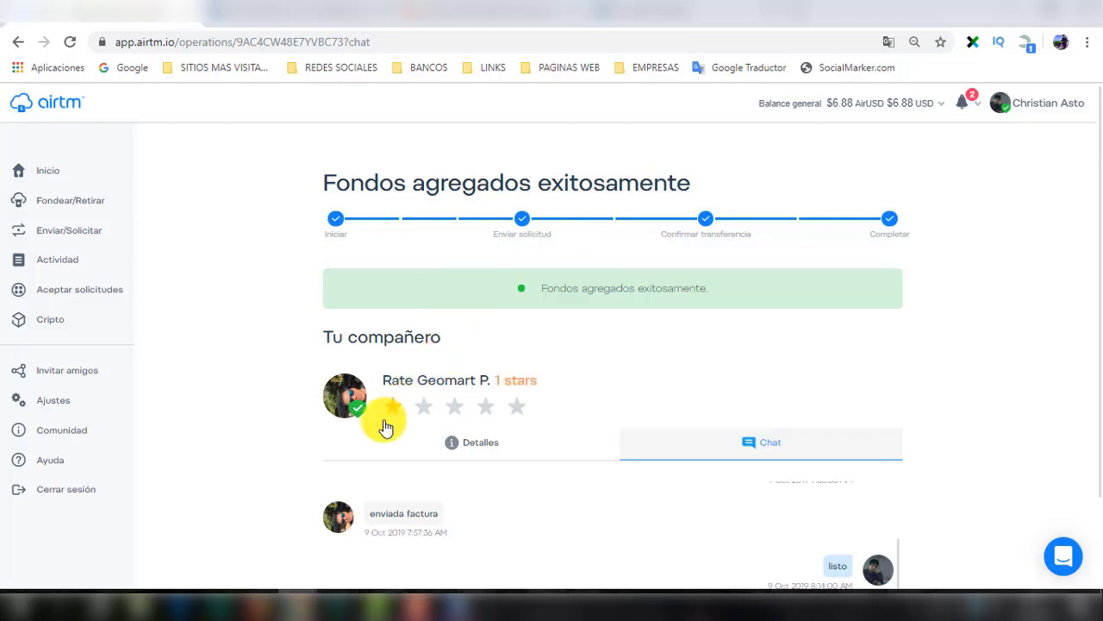
left_click(518, 413)
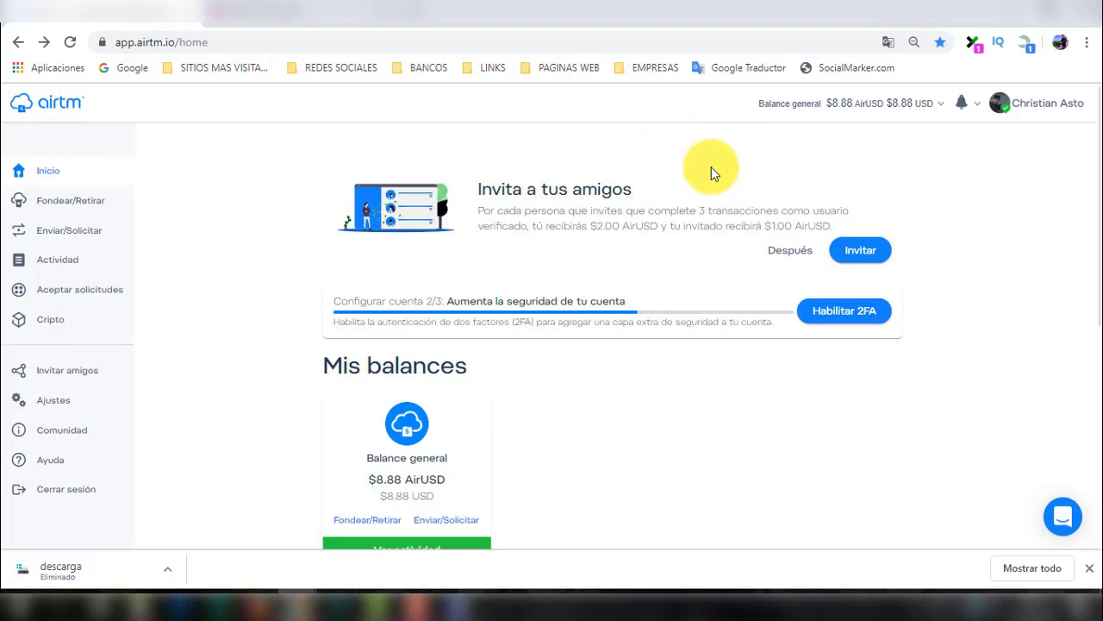
Check the available balance in the Skrill account and return to Airtm.
left_click(317, 17)
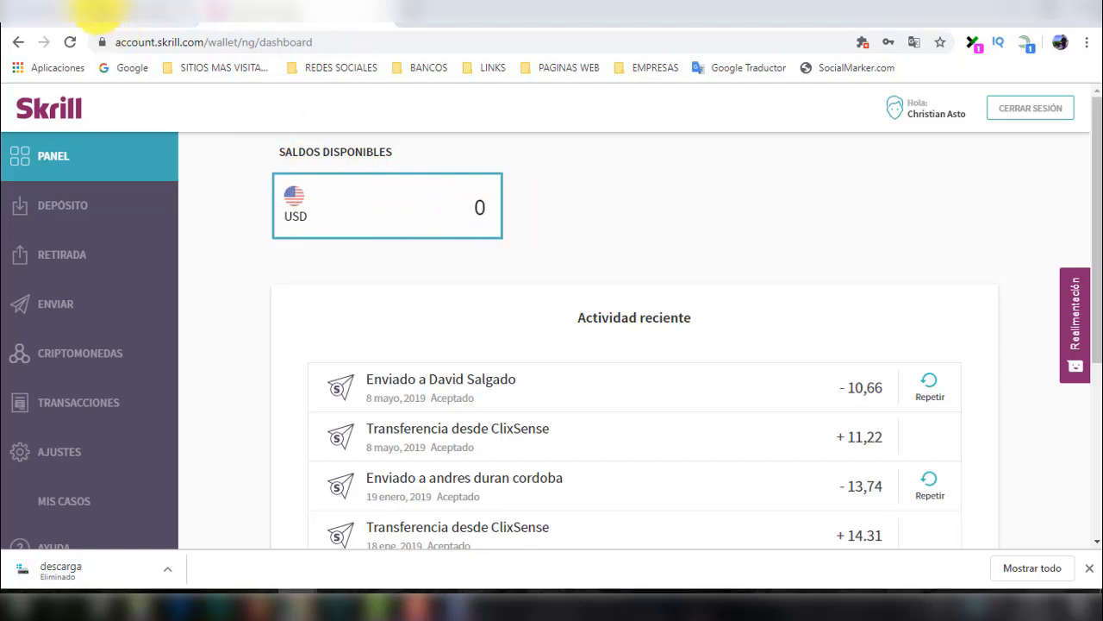
left_click(94, 14)
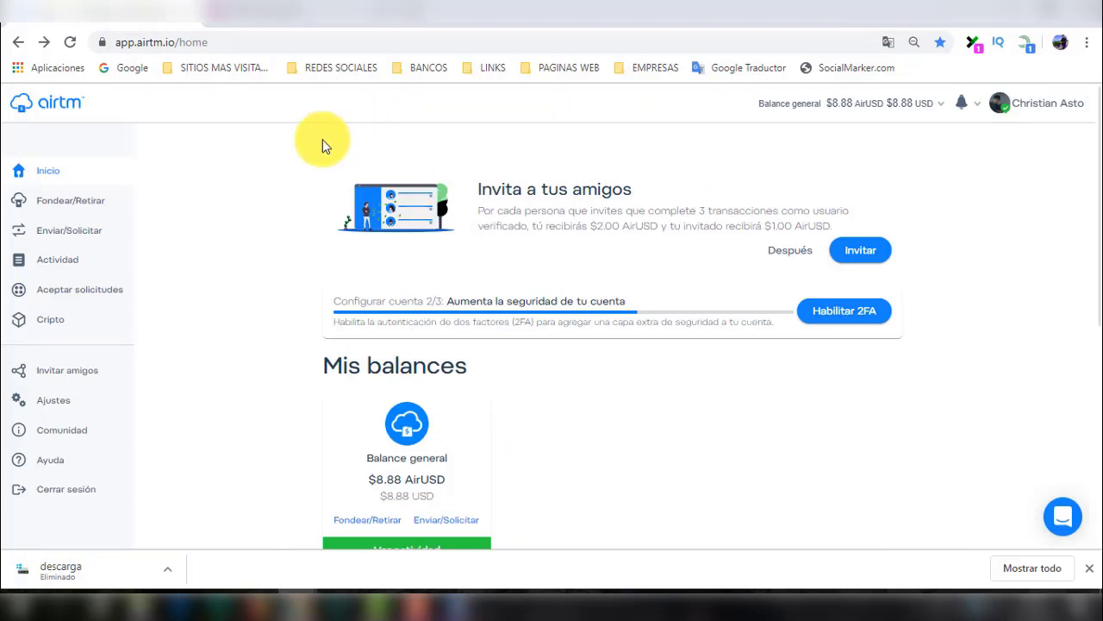
Start a withdrawal of funds to Skrill in Airtm, with $5 AirUSD as the amount to send.
left_click(65, 207)
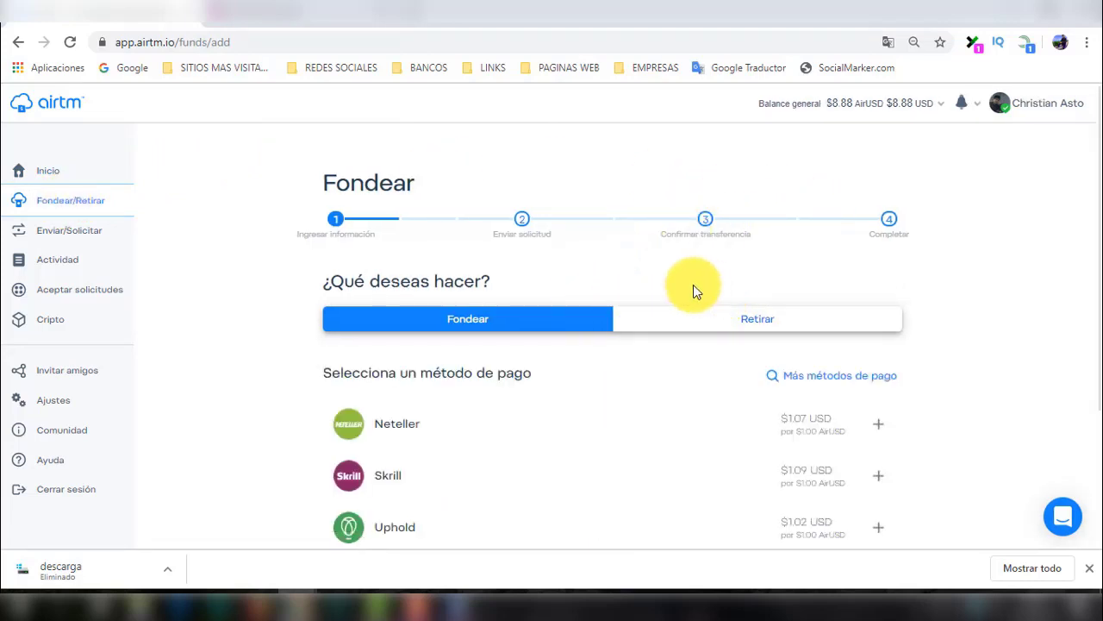
left_click(743, 329)
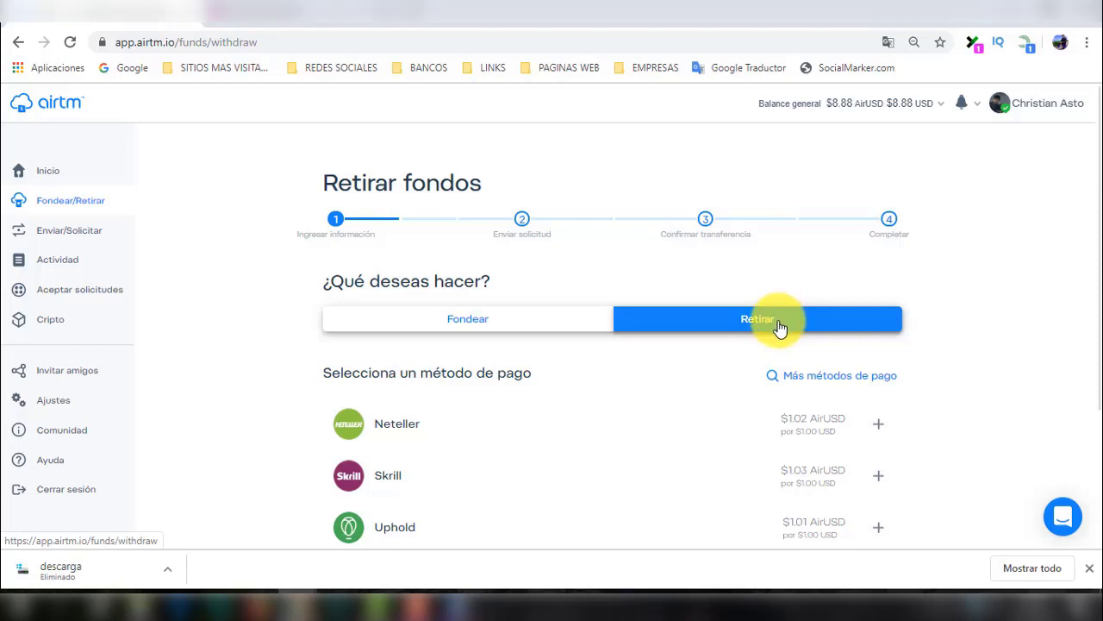
left_click(421, 482)
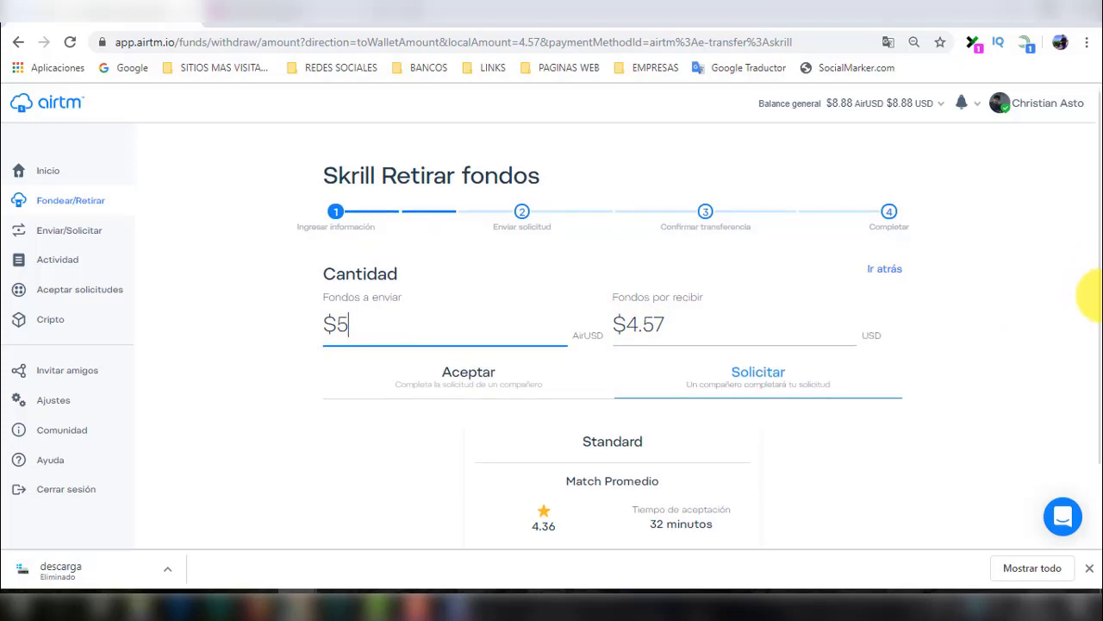
Expand the tariff details of the Skrill withdrawal and examine the market rate, Airtm fee and total.
scroll(1088, 311, "down", 1)
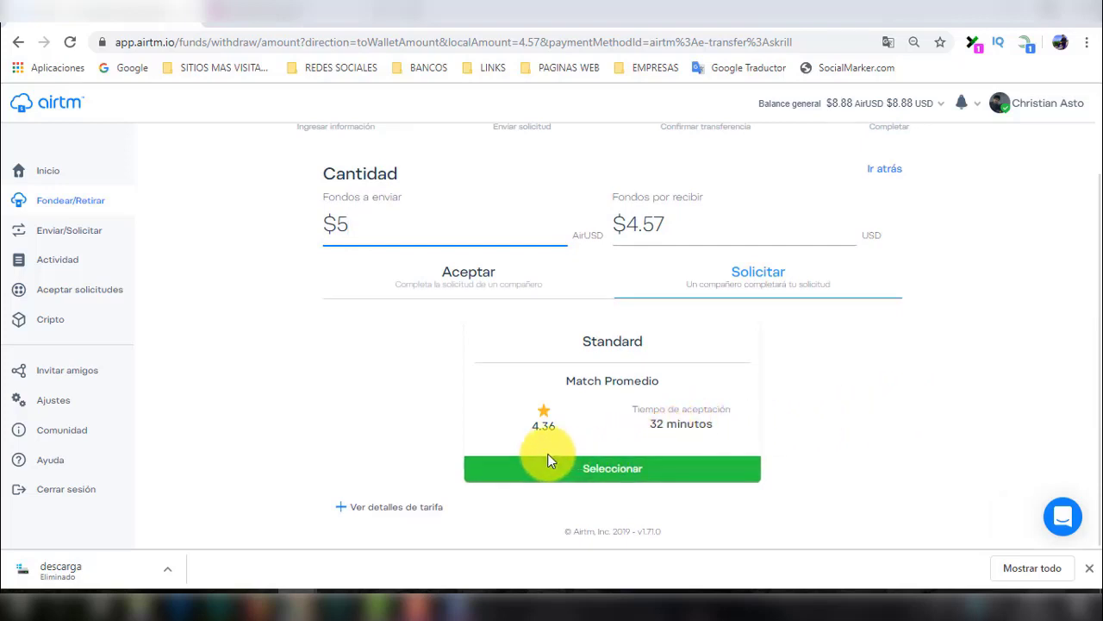
left_click(345, 510)
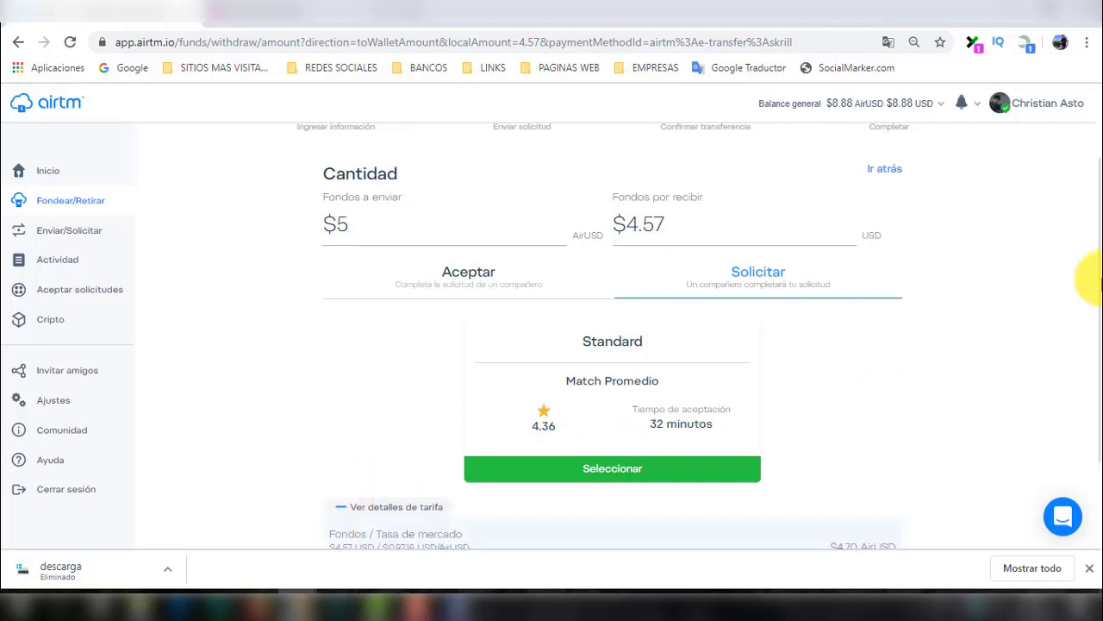
left_click_drag(1098, 307, 1093, 393)
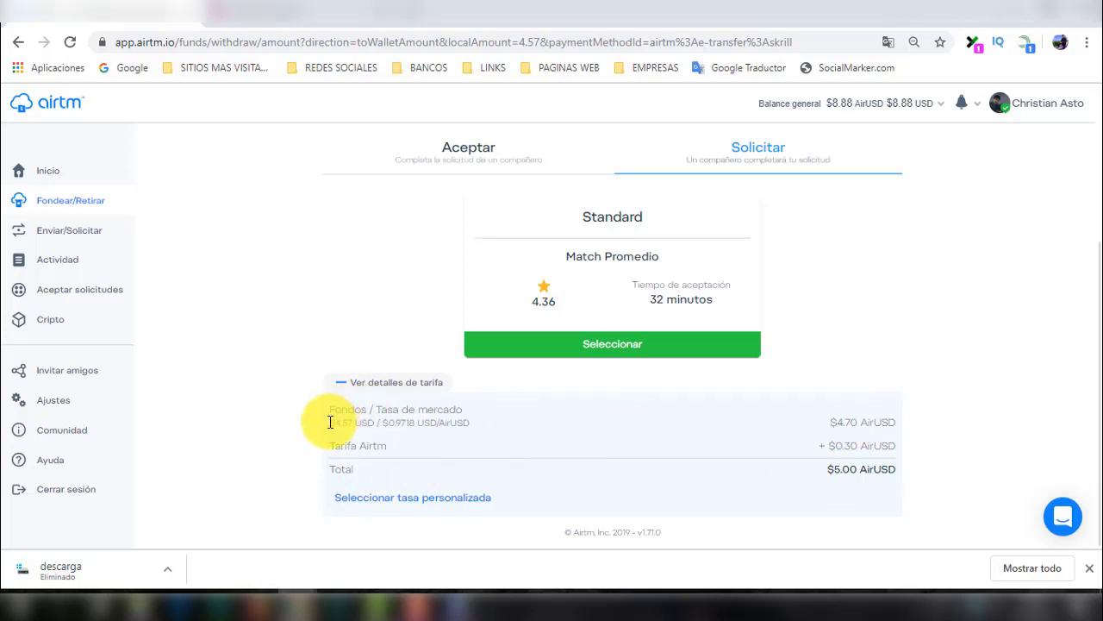
left_click_drag(332, 422, 353, 421)
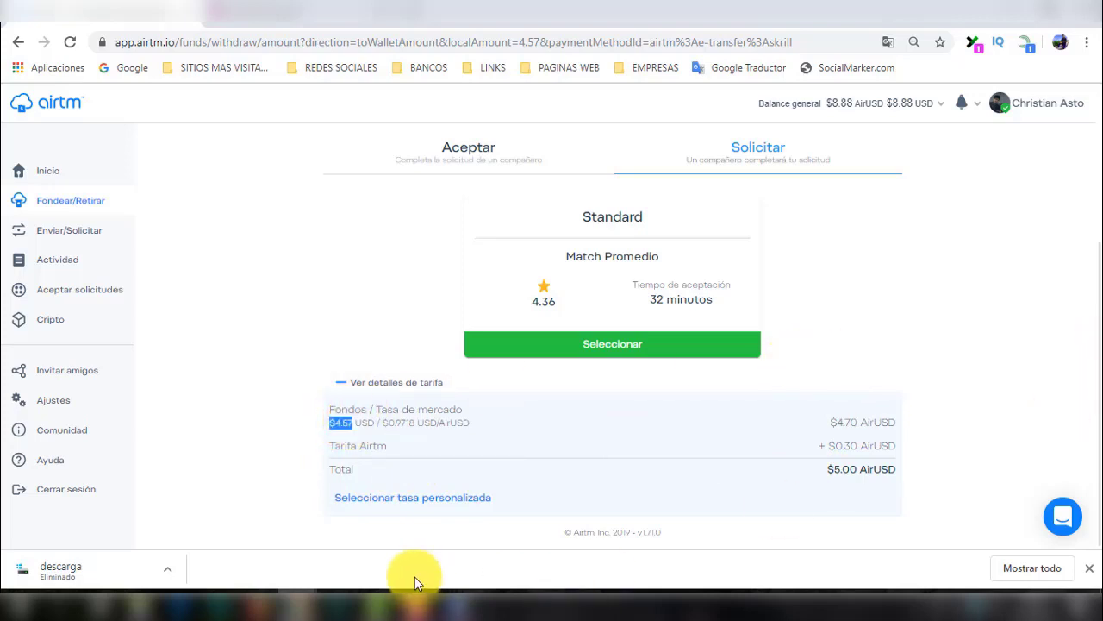
Try custom rates of 1% and 2% for the withdrawal, return to 0%, and close without applying a rate.
left_click(415, 500)
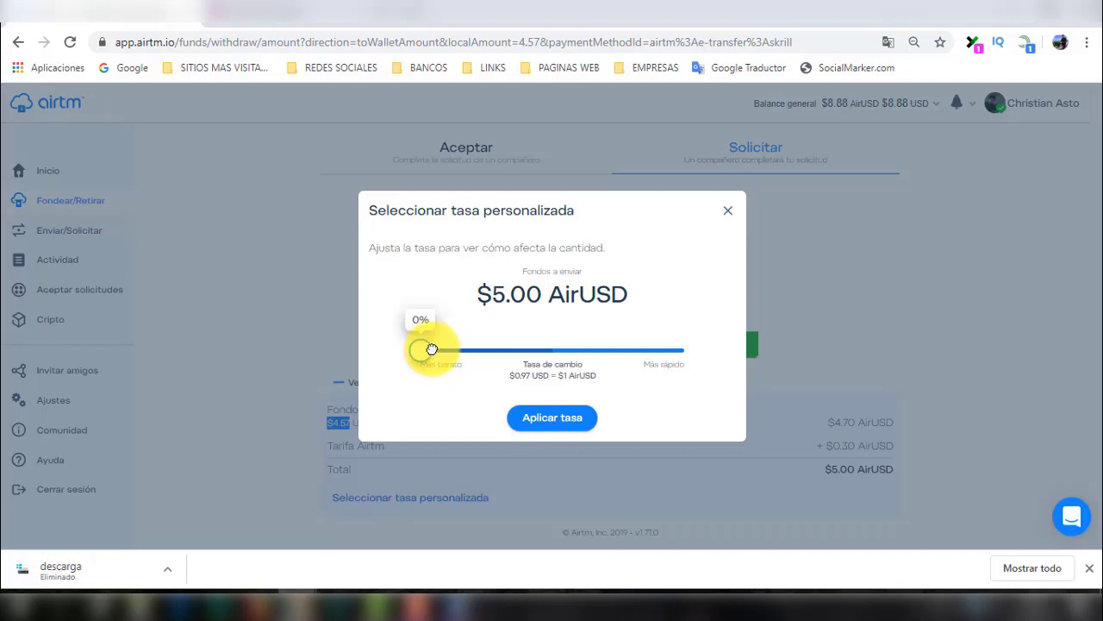
left_click_drag(432, 349, 435, 349)
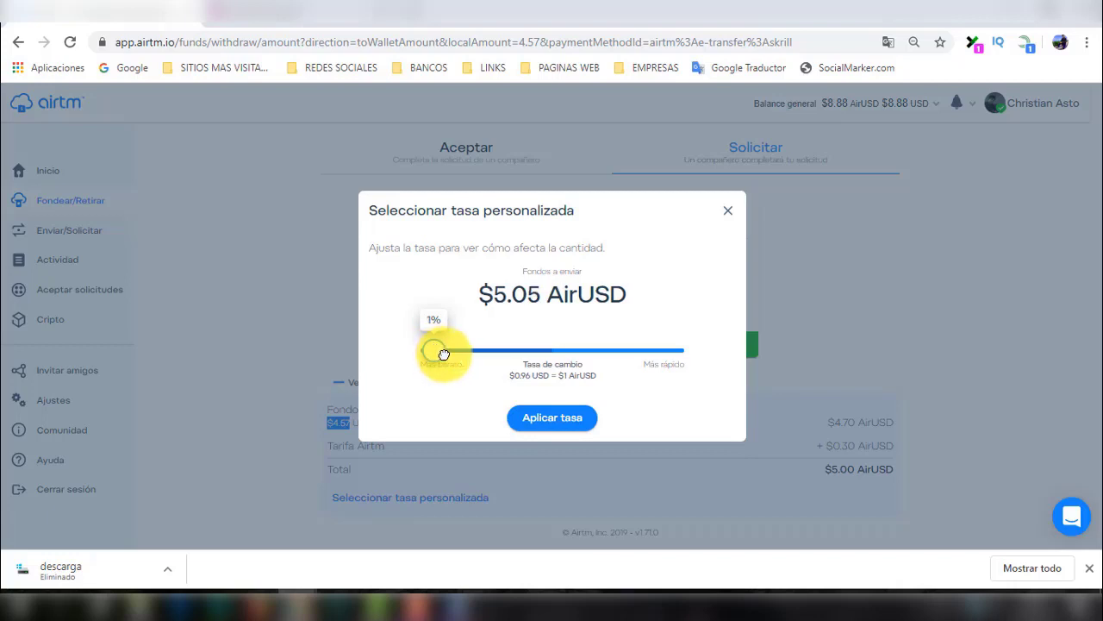
left_click_drag(445, 355, 449, 353)
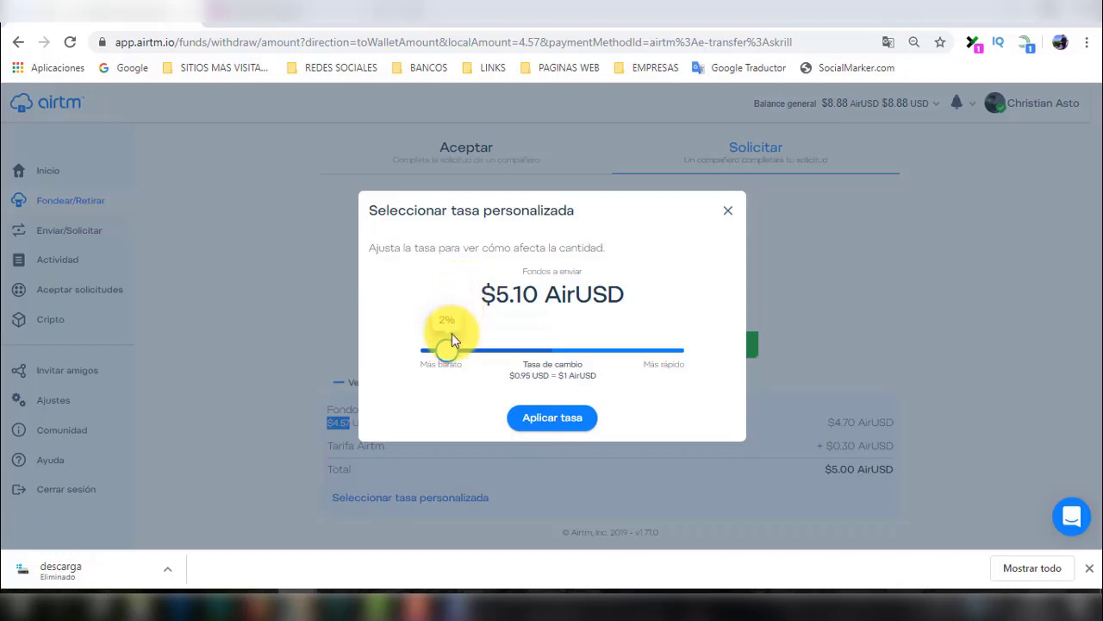
left_click_drag(422, 357, 412, 355)
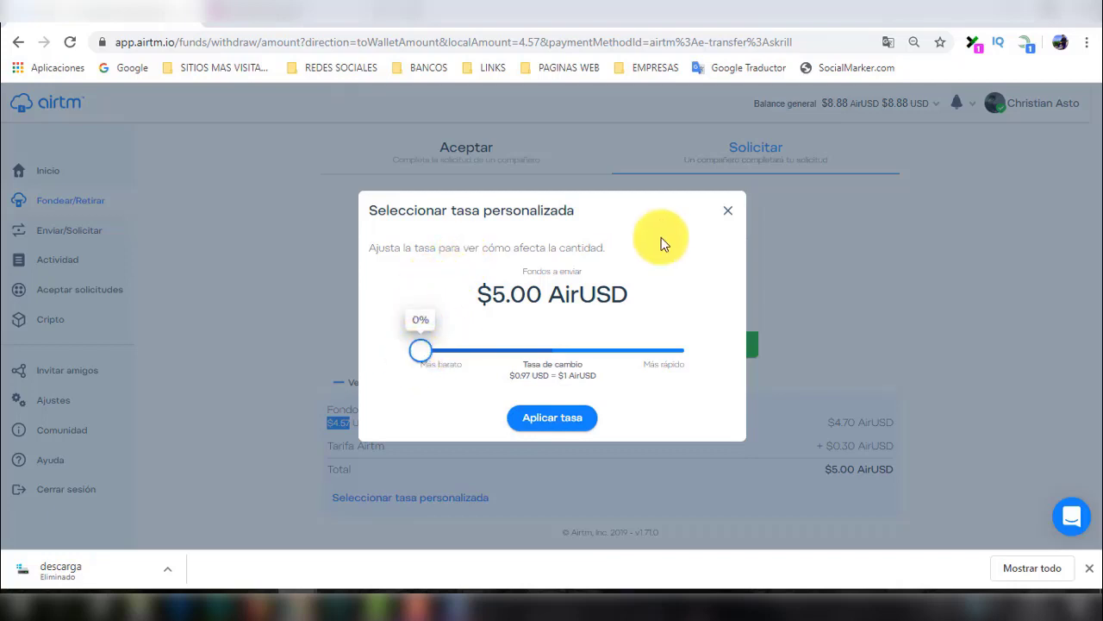
left_click(727, 212)
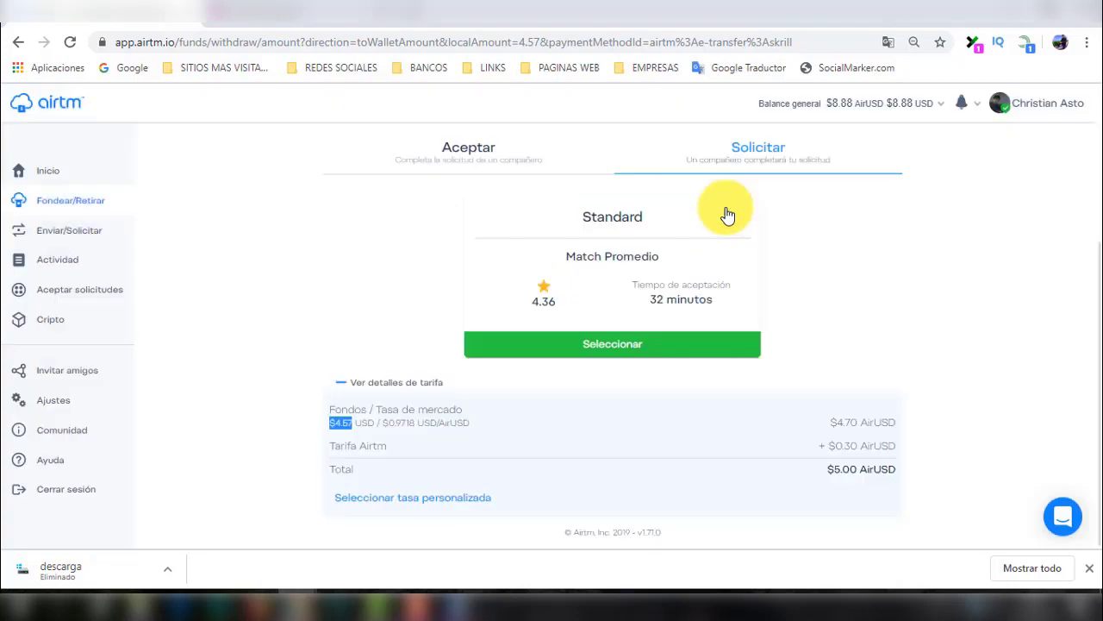
Select the Standard match and send the Skrill withdrawal request with the registered account information.
left_click(610, 346)
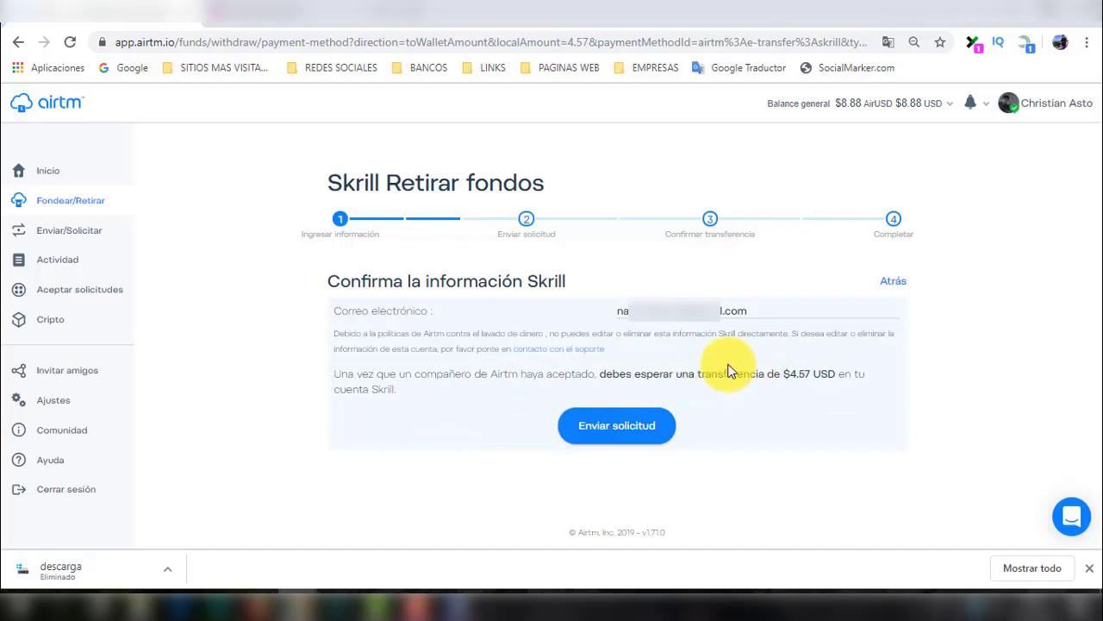
left_click(608, 431)
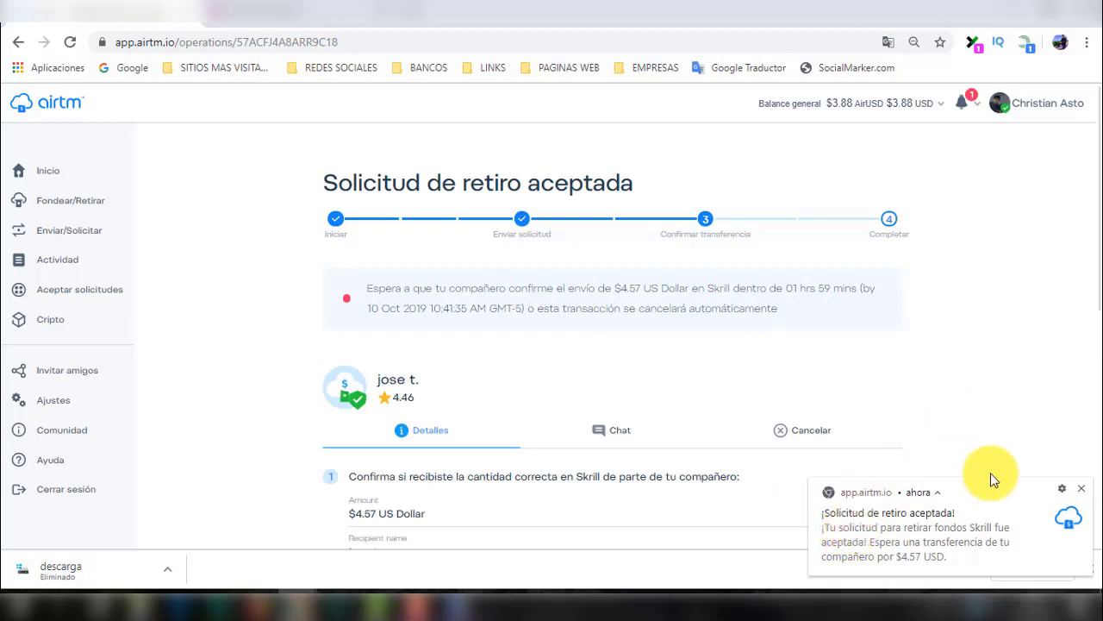
left_click(1086, 493)
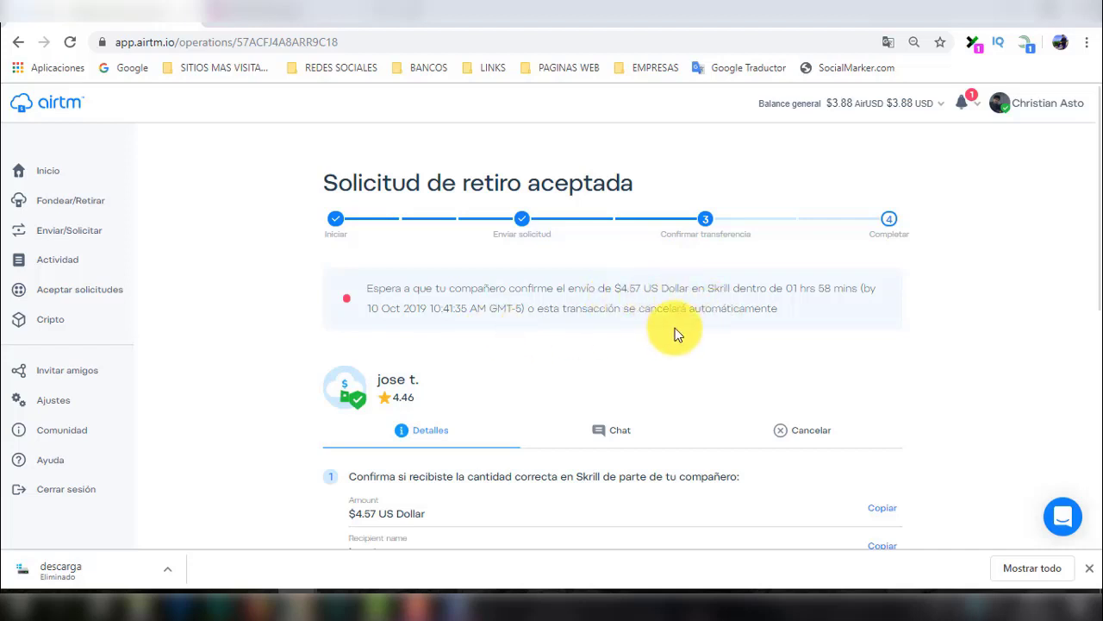
Review the transfer details of the accepted withdrawal and open the chat with the peer.
scroll(1093, 293, "down", 1)
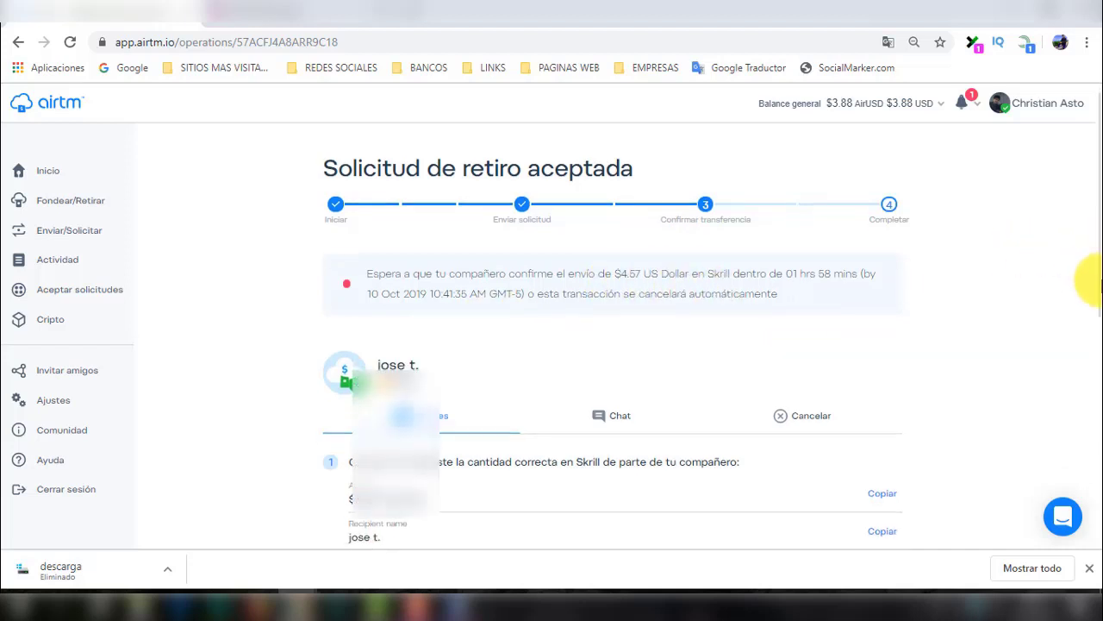
left_click_drag(1093, 291, 1086, 356)
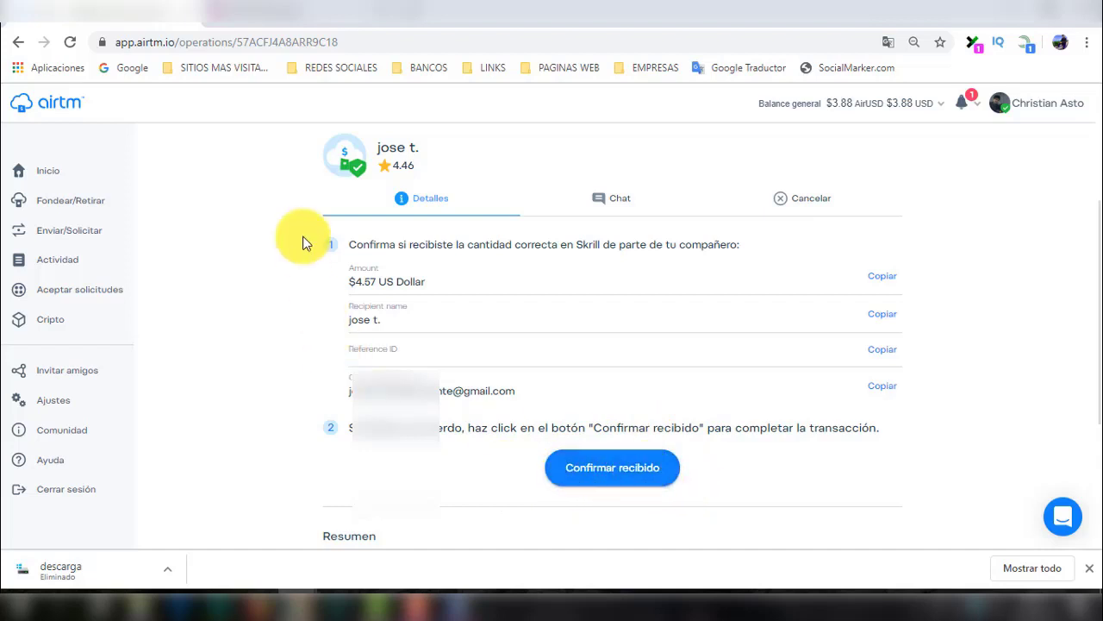
scroll(303, 243, "up", 1)
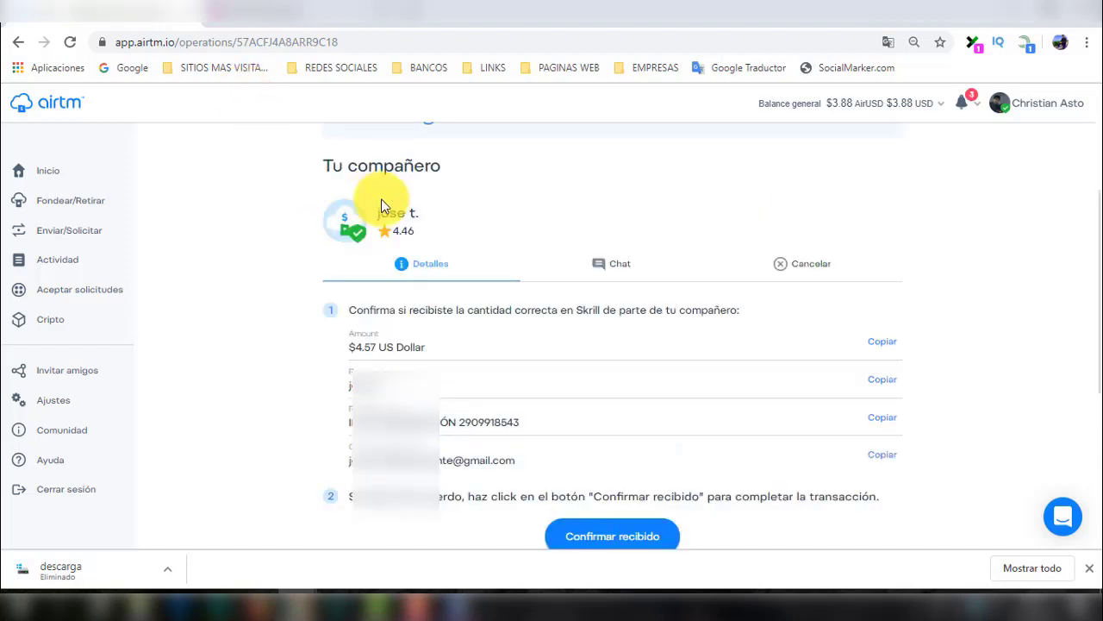
left_click(617, 263)
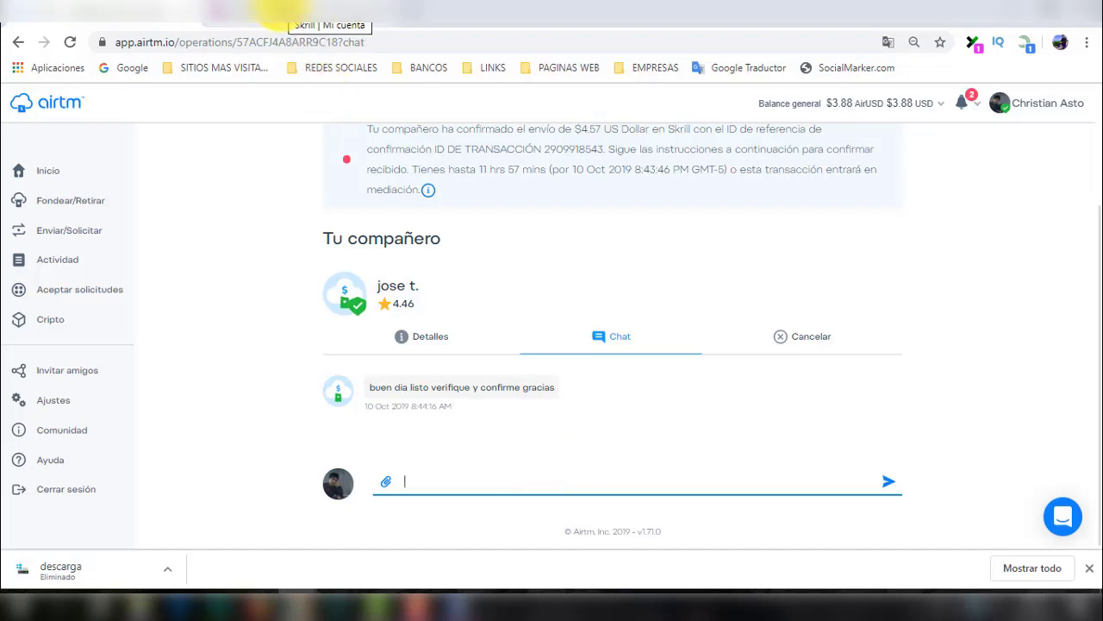
Refresh the Skrill dashboard to check for the incoming transfer and compare it with the peer's chat messages in Airtm.
left_click(280, 10)
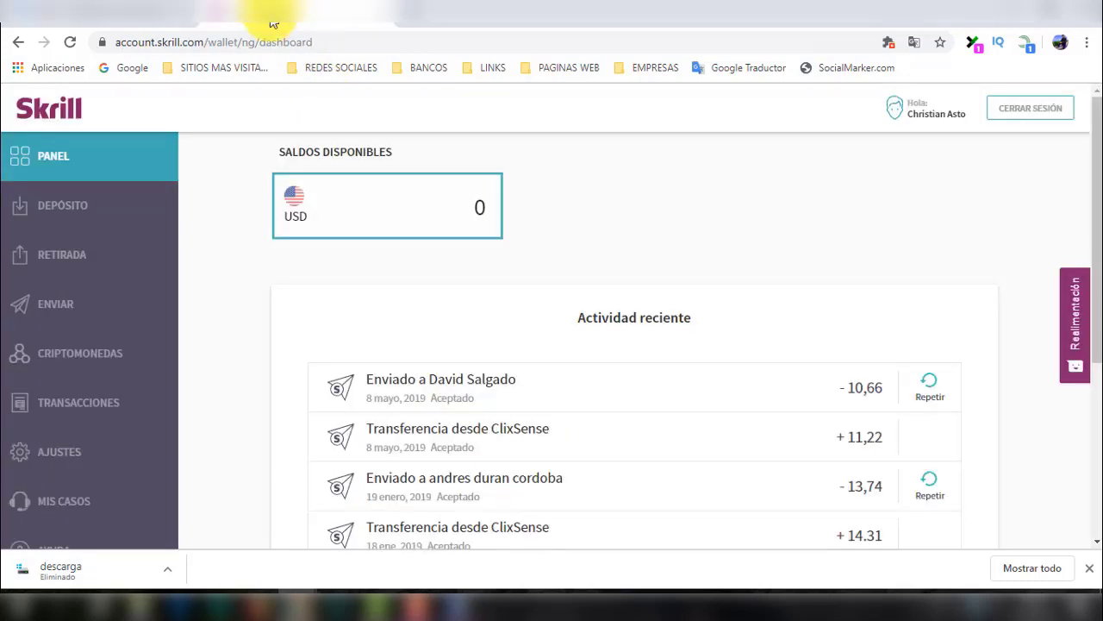
left_click(71, 39)
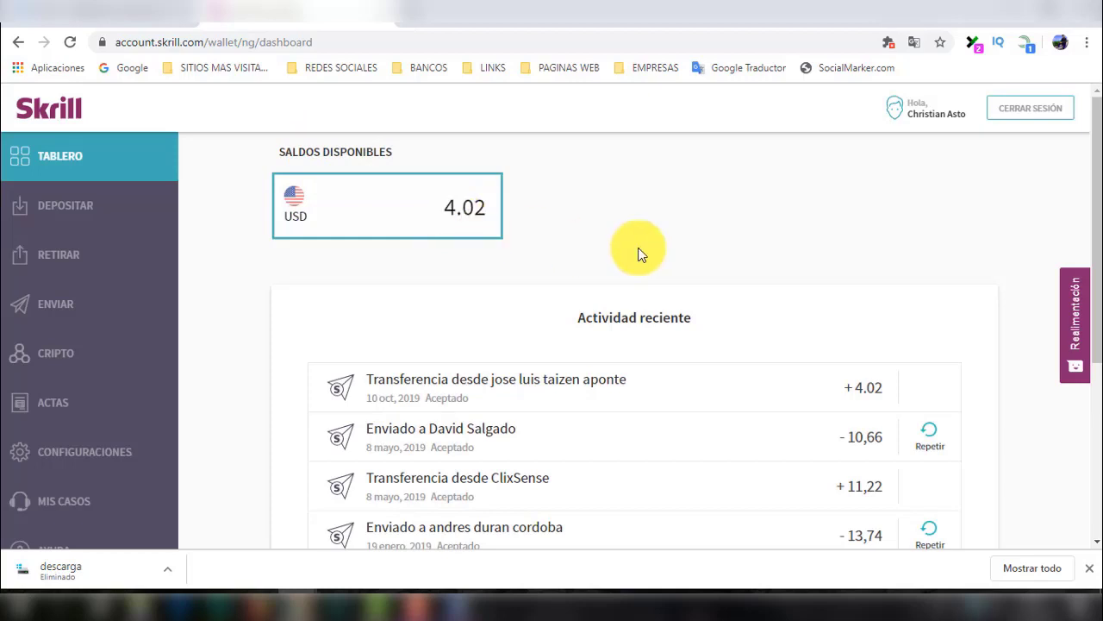
left_click(127, 22)
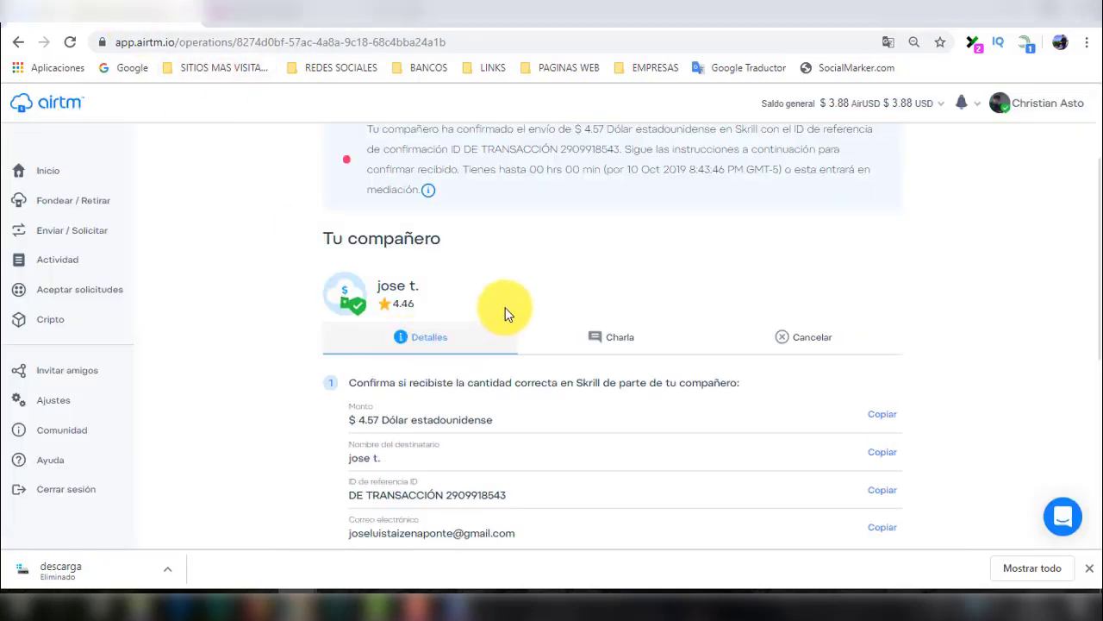
left_click(610, 340)
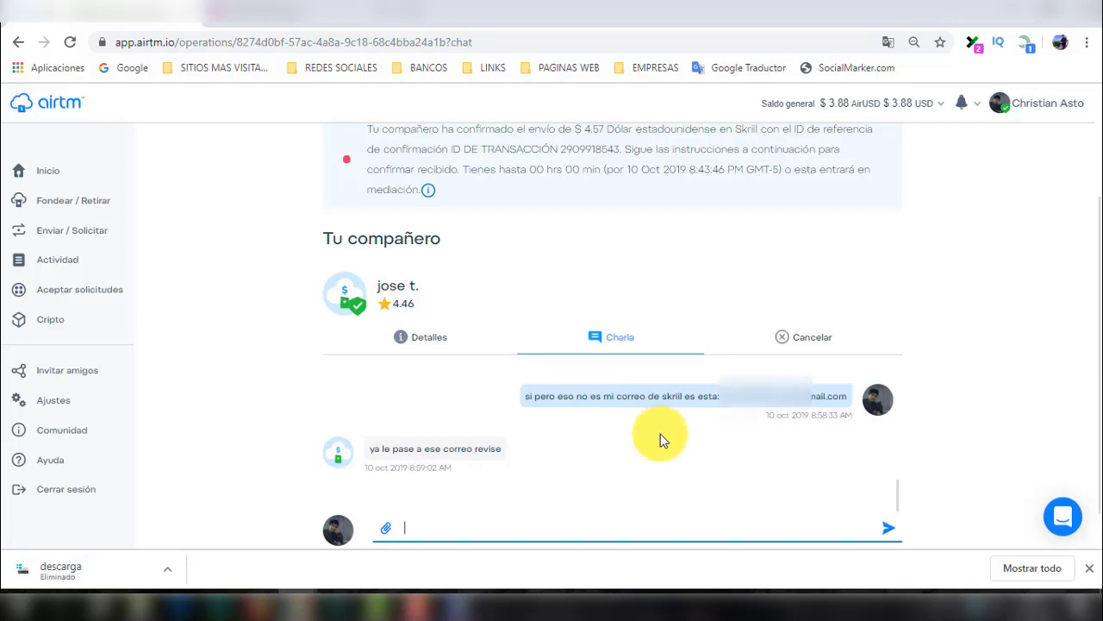
left_click(296, 12)
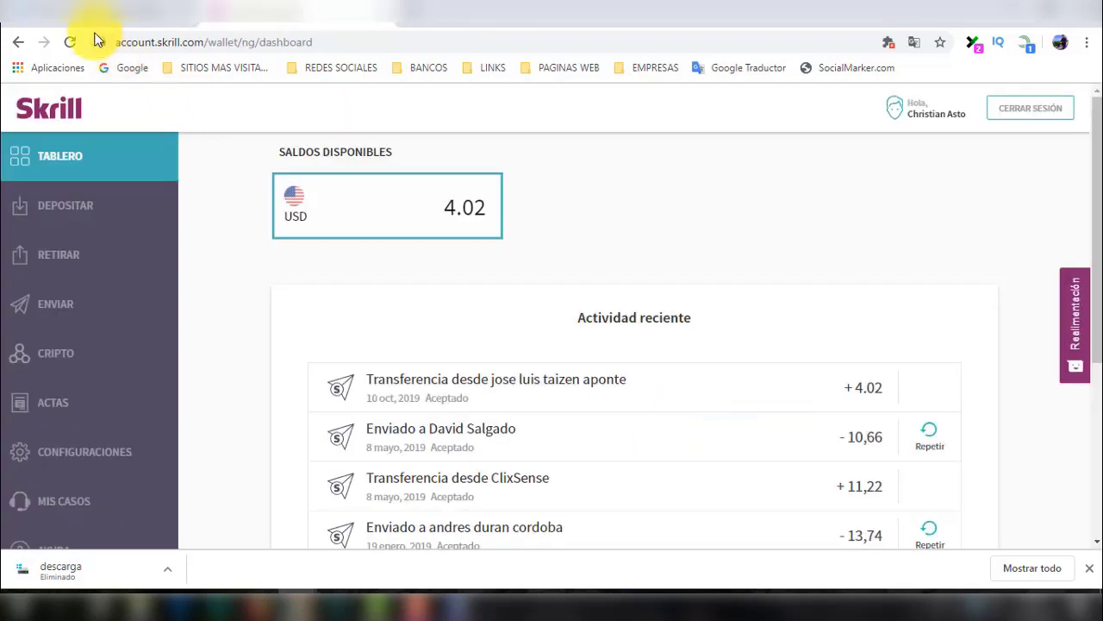
Return to the Airtm withdrawal and confirm receipt of the funds, marking the correct amount as received.
left_click(86, 19)
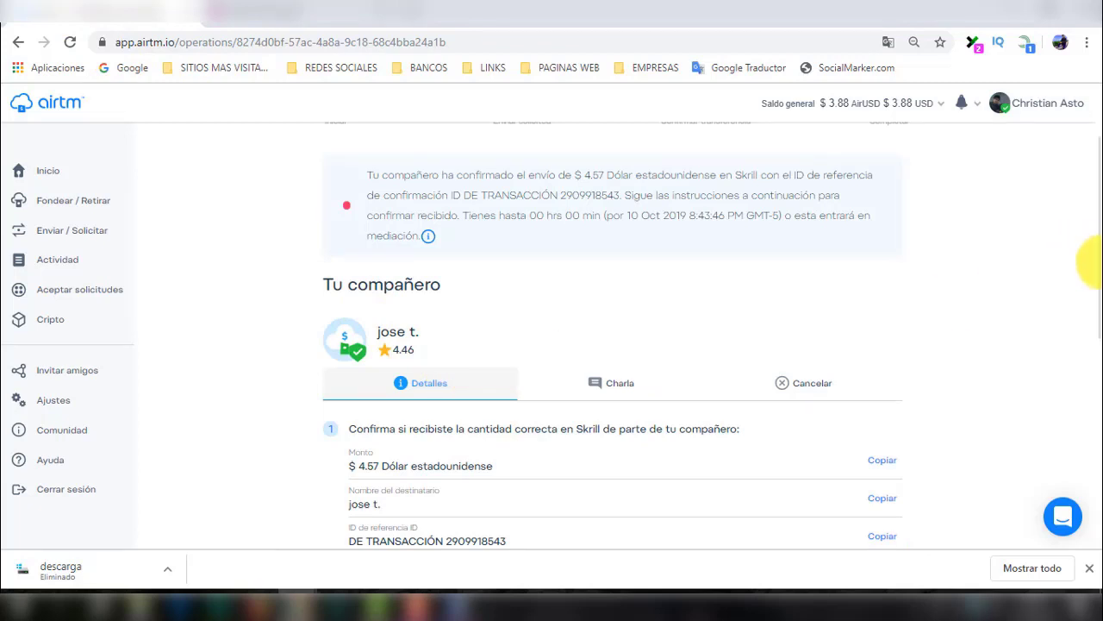
left_click_drag(1093, 269, 1097, 353)
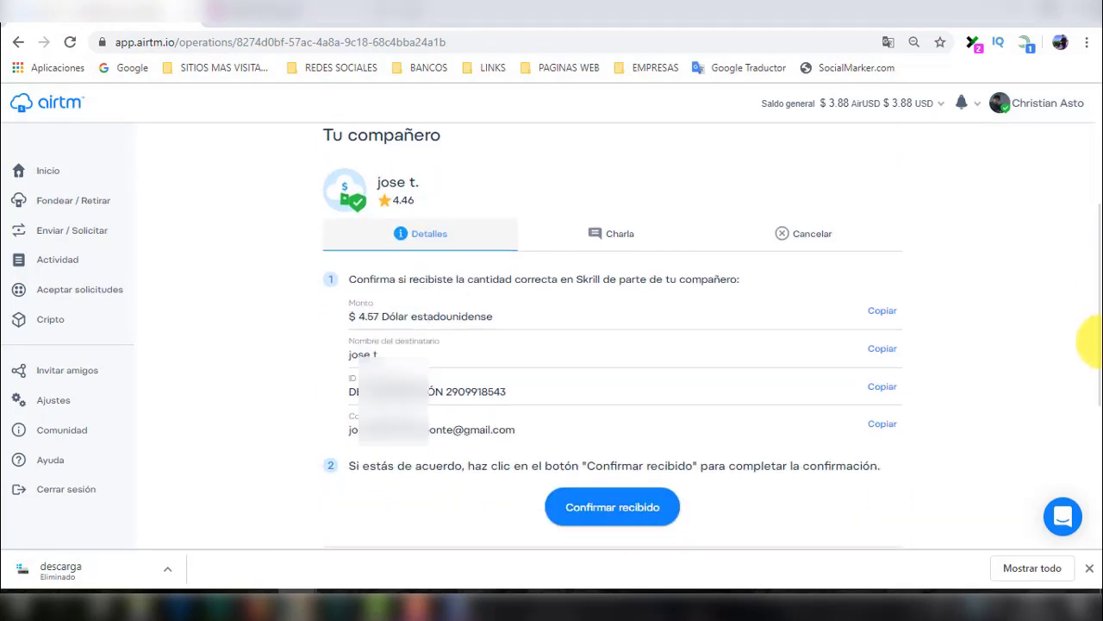
left_click(596, 493)
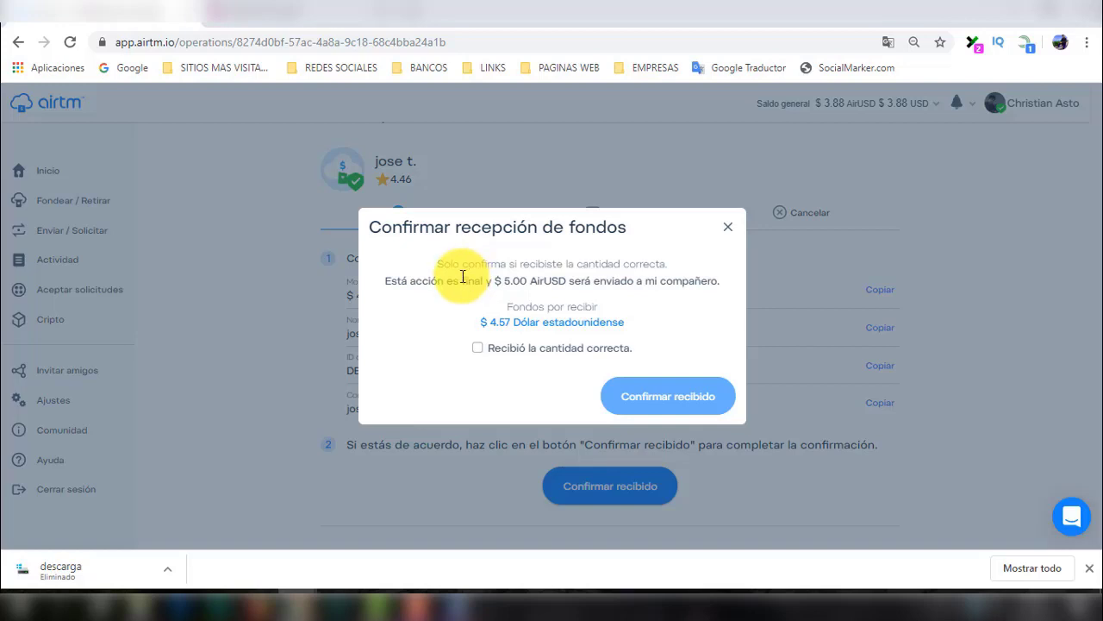
left_click(479, 348)
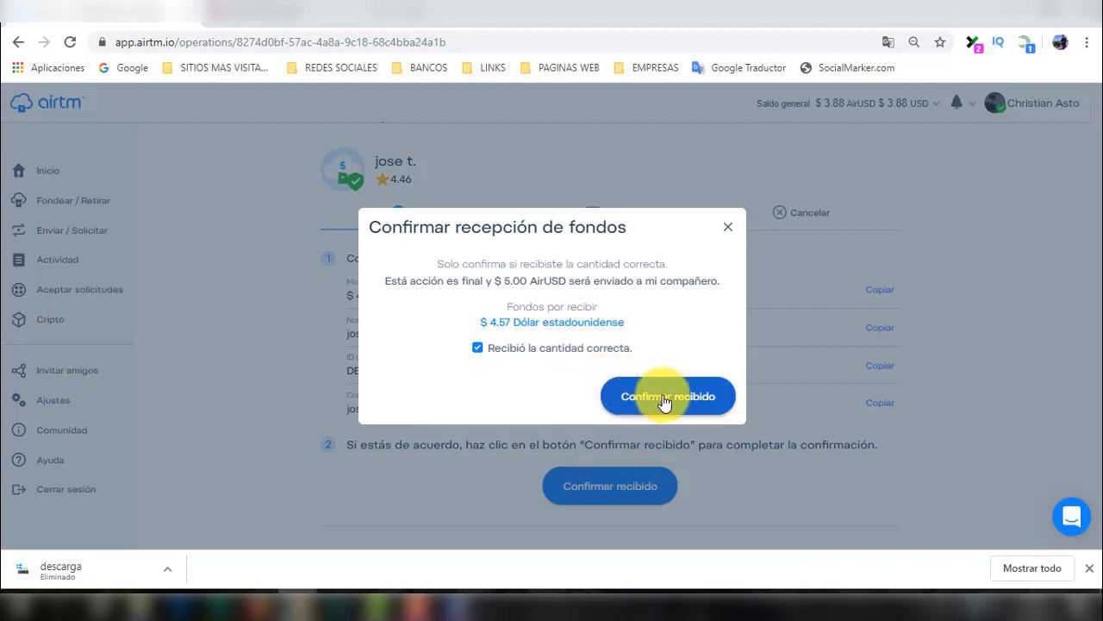
left_click(665, 401)
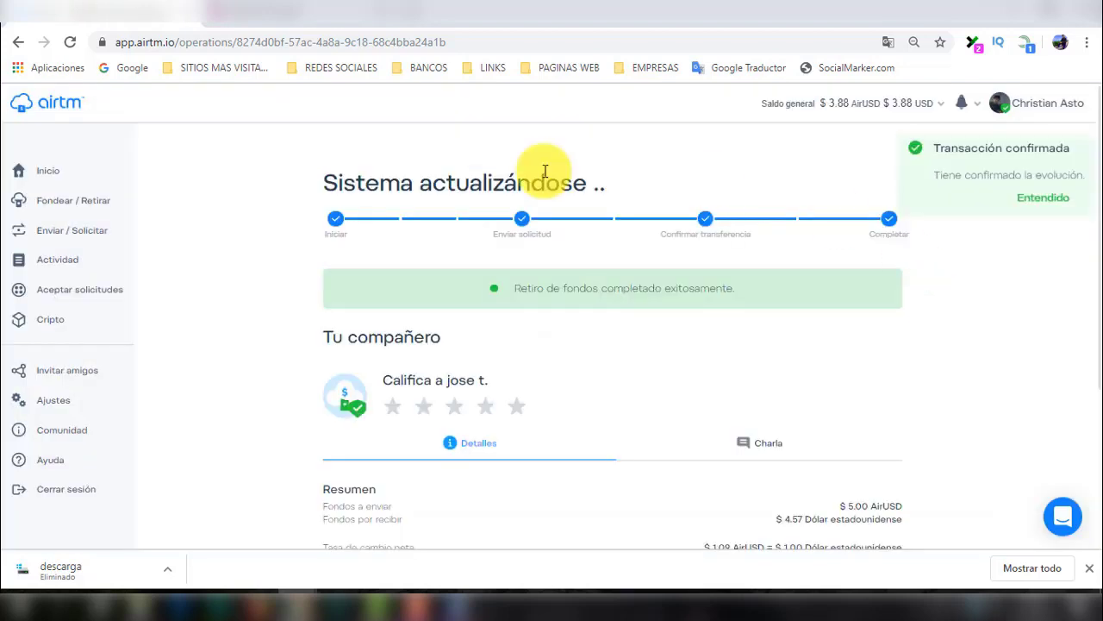